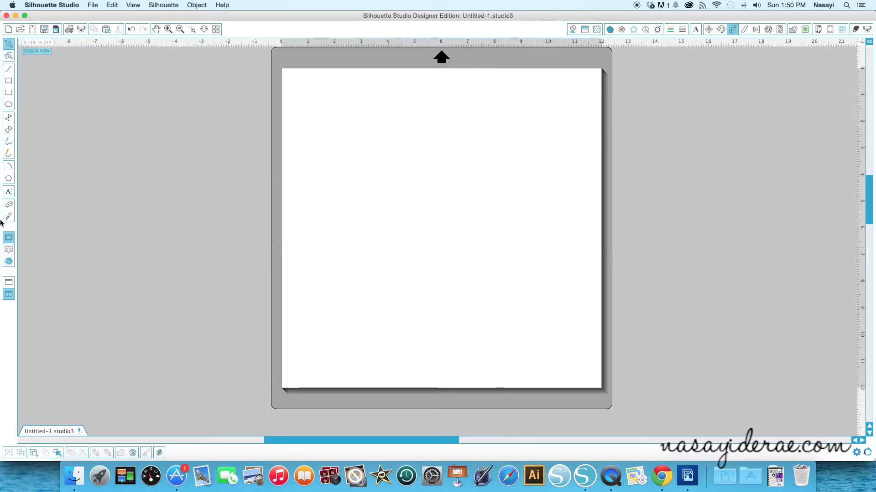
Search the design library for "easter" and open the easter photo props design on the page
left_click(9, 249)
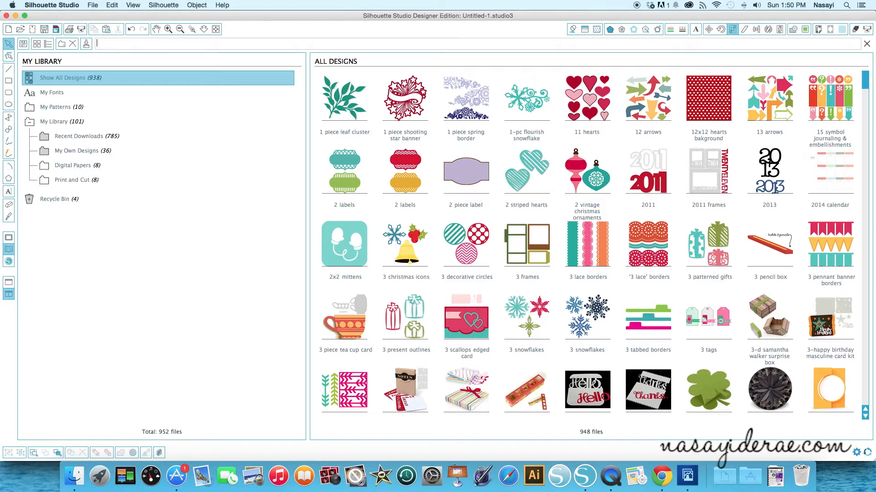
type("easter")
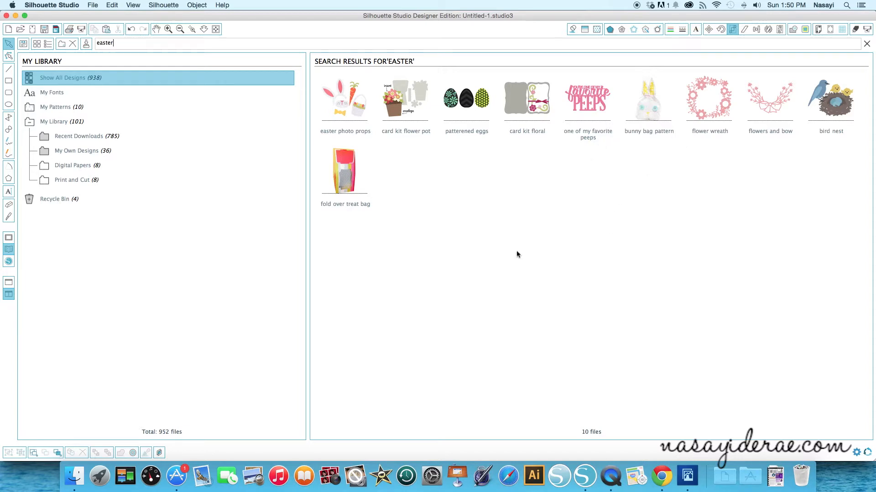
left_click(347, 104)
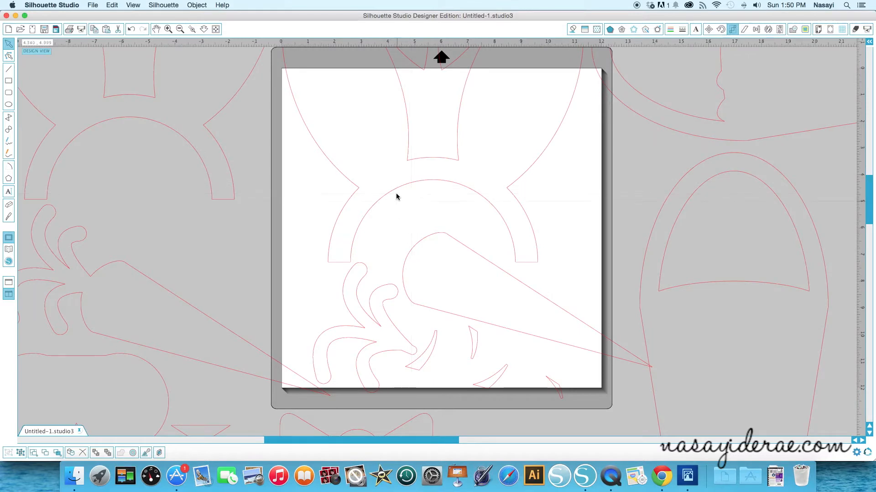
Scale the whole photo props design down to about 8.15 by 6.02 in and move it onto the page
left_click_drag(396, 192, 545, 368)
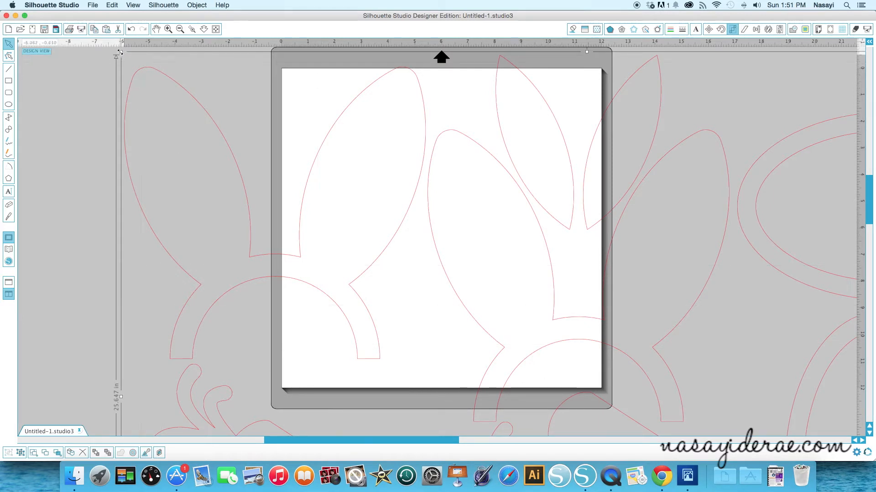
left_click_drag(121, 52, 620, 363)
left_click(526, 312)
left_click_drag(605, 404, 538, 302)
left_click_drag(558, 314, 468, 169)
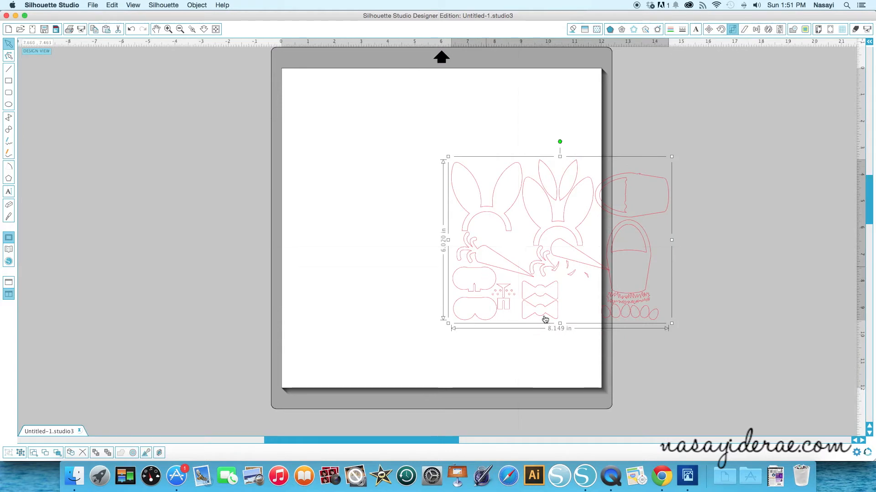
Ungroup the design and move the two-layer bunny ears and one bow tie to the page's upper-left area, away from the other pieces
right_click(511, 221)
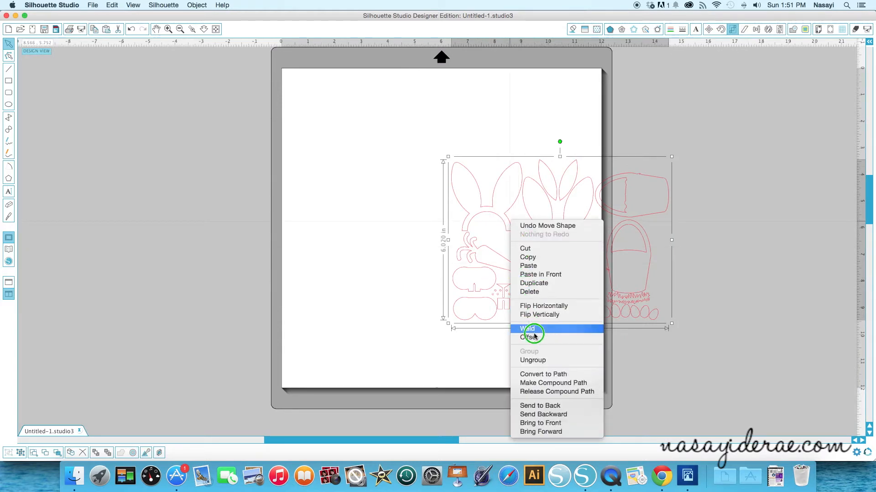
left_click(532, 360)
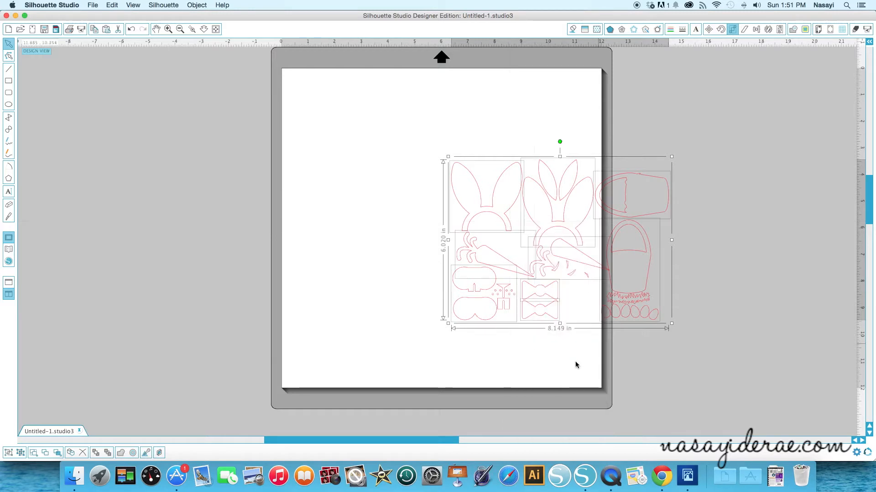
left_click(528, 333)
left_click_drag(494, 218, 407, 178)
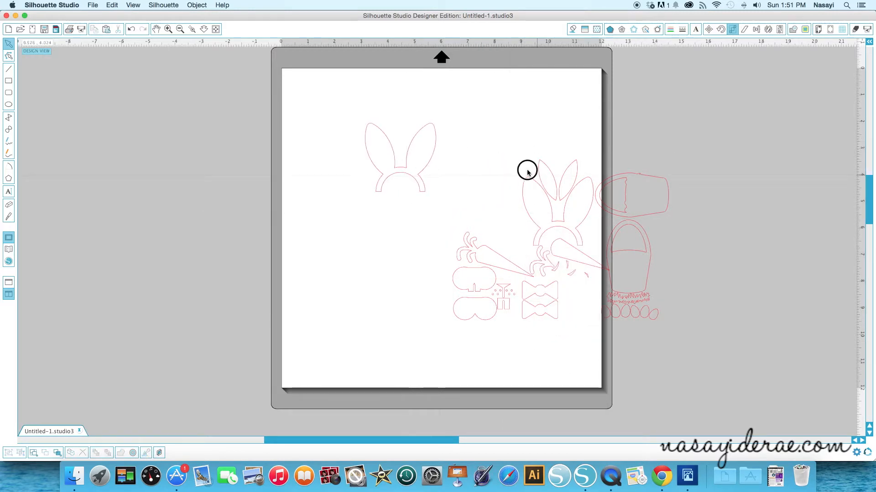
left_click_drag(543, 180, 511, 165)
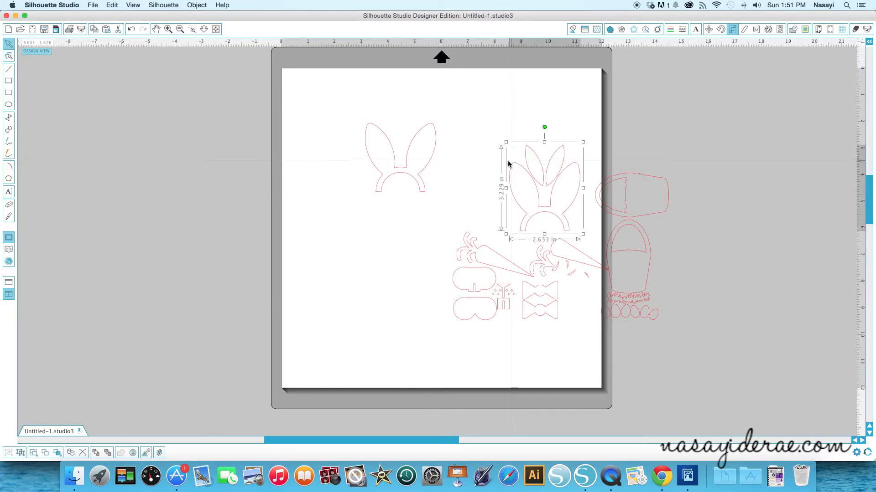
left_click_drag(415, 180, 719, 146)
left_click_drag(553, 176, 330, 110)
left_click_drag(549, 315, 347, 192)
Delete all remaining prop pieces, keeping only the two-layer bunny ears and the separated bow tie
left_click(475, 126)
left_click_drag(413, 82, 699, 364)
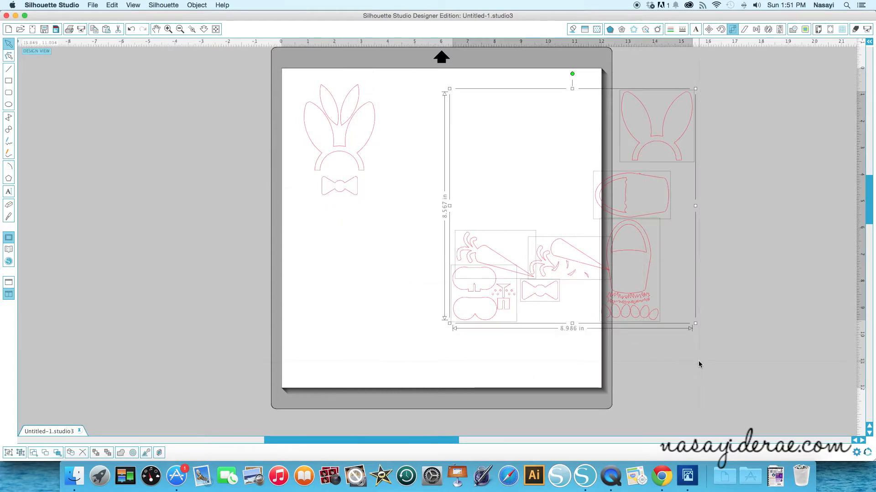
key("Delete")
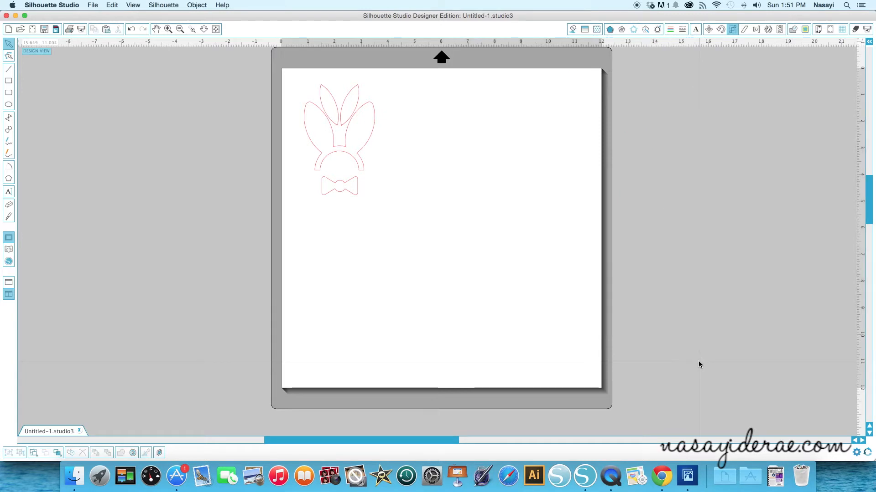
Ungroup the two-layer bunny ears and move both inner ear pieces to the page's upper-right area
left_click(356, 158)
right_click(344, 151)
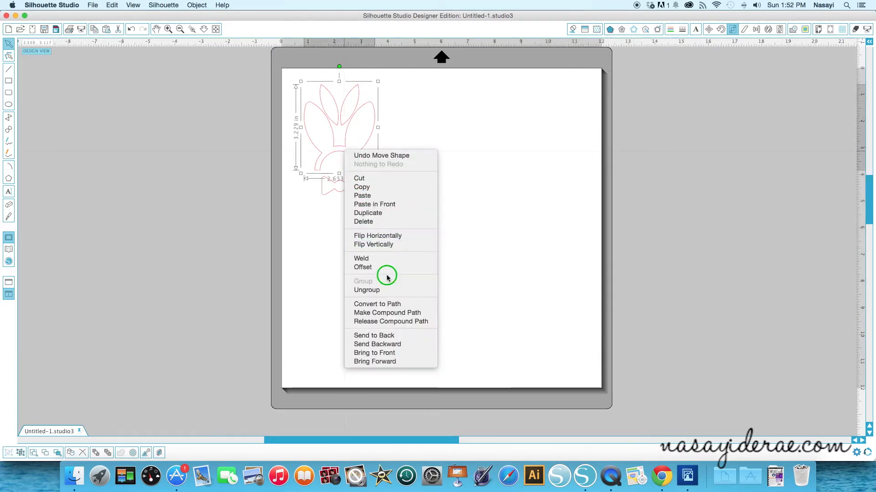
left_click(383, 289)
left_click(387, 223)
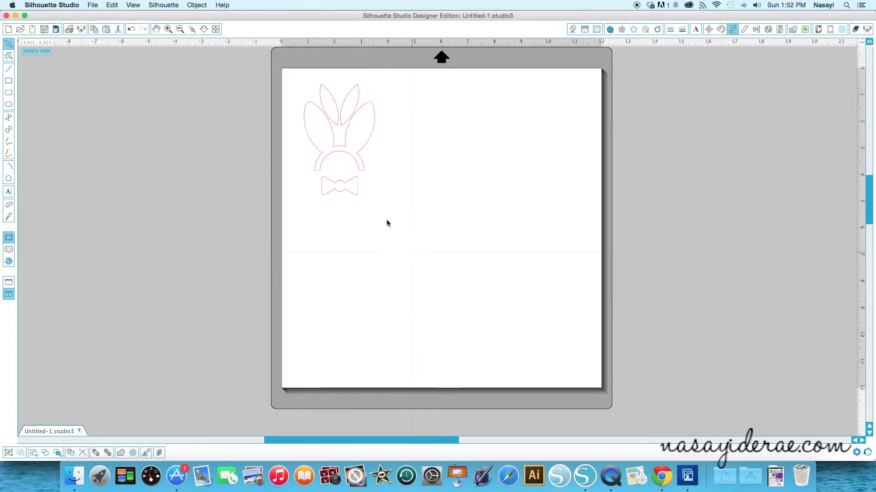
left_click_drag(349, 94, 527, 93)
left_click_drag(335, 109, 509, 113)
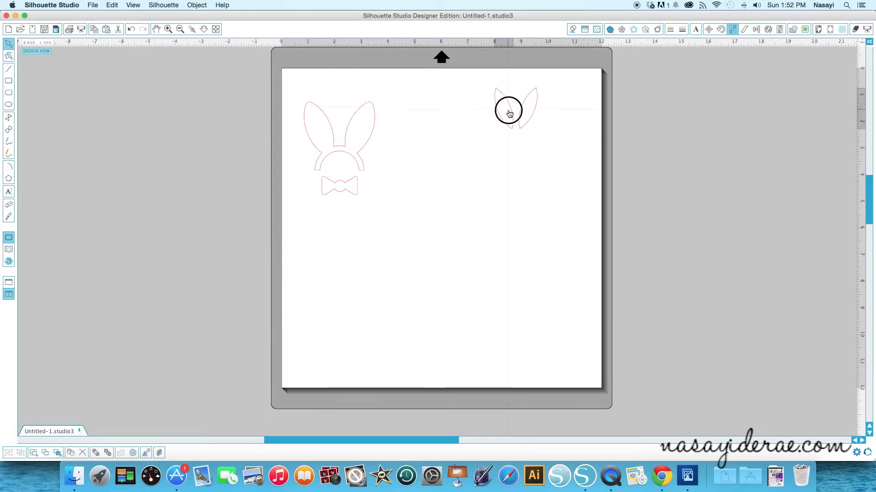
left_click(319, 88)
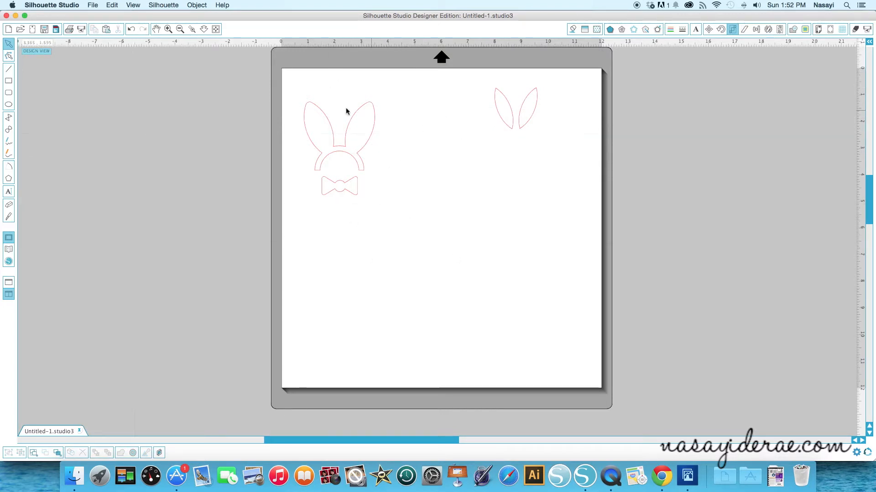
Draw a rectangle below the inner ears and set its size to 4 in wide and 5.25 in high
left_click(8, 81)
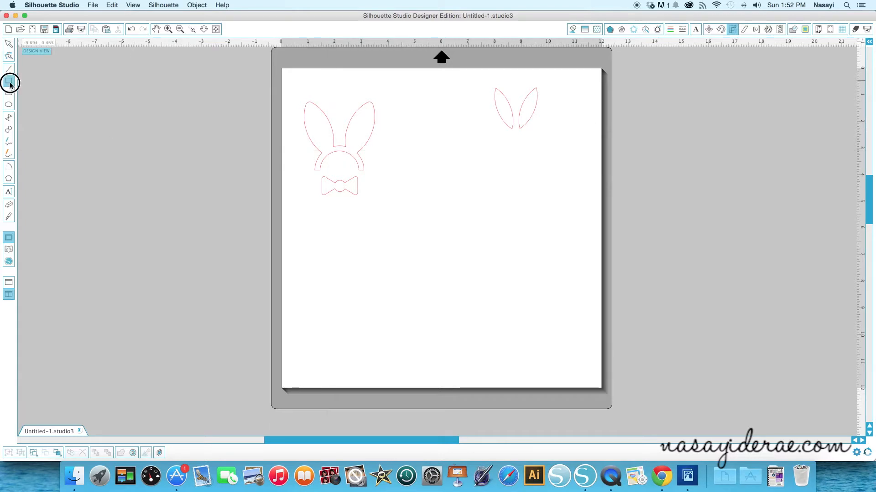
left_click_drag(424, 174, 539, 320)
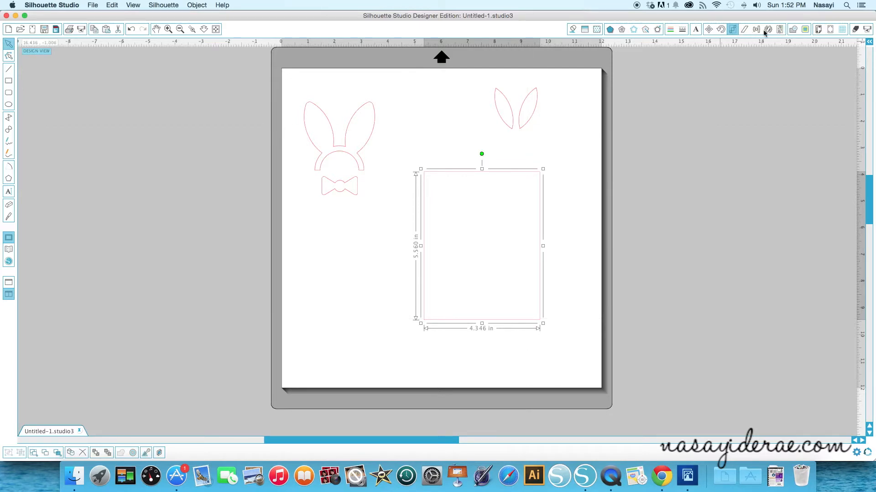
left_click(732, 29)
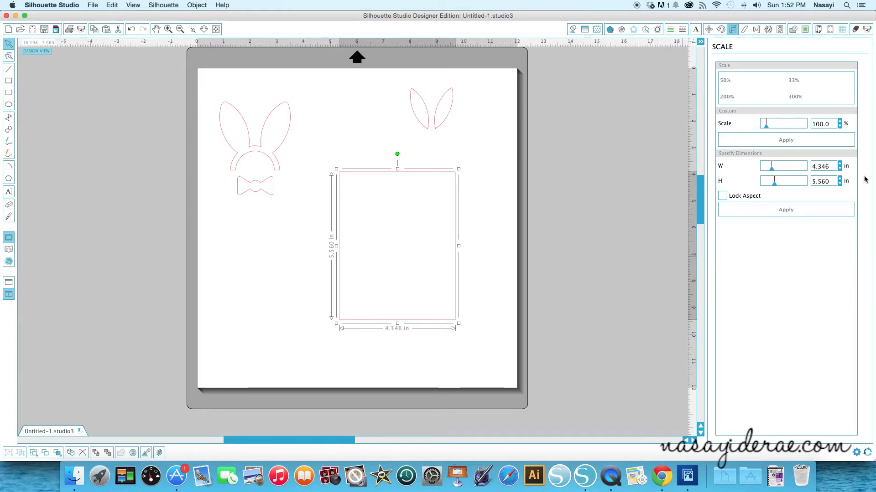
left_click_drag(831, 166, 792, 168)
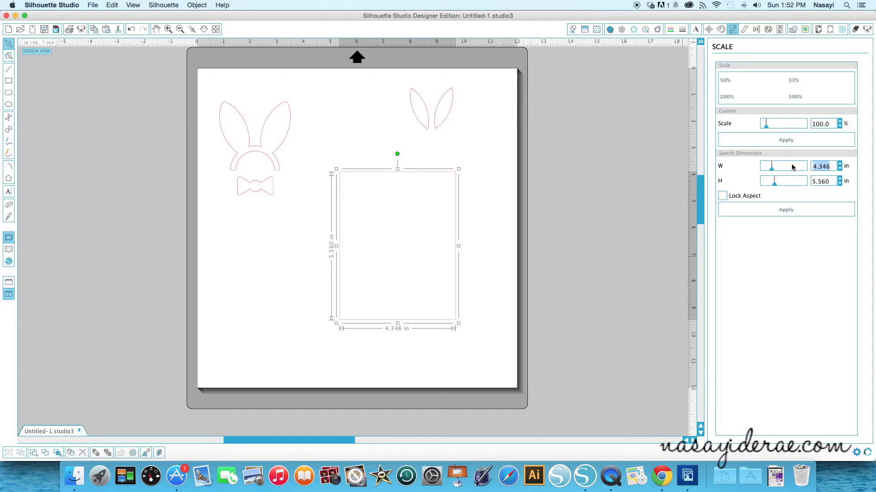
type("4")
key("Tab")
type("5")
type(".25")
key("Return")
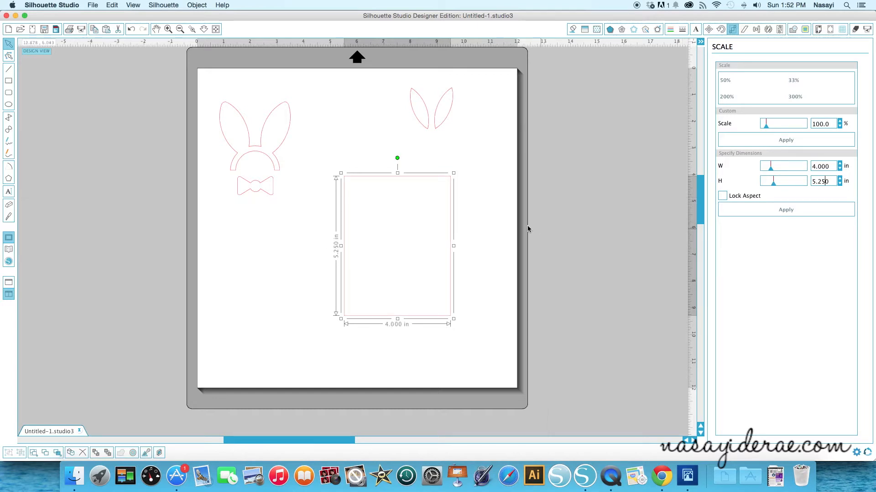
Move the rectangle around the bunny ears and bow tie, and enlarge these to about 2.77 in and 1.41 in wide
left_click(495, 227)
left_click_drag(450, 230, 313, 145)
left_click(275, 158)
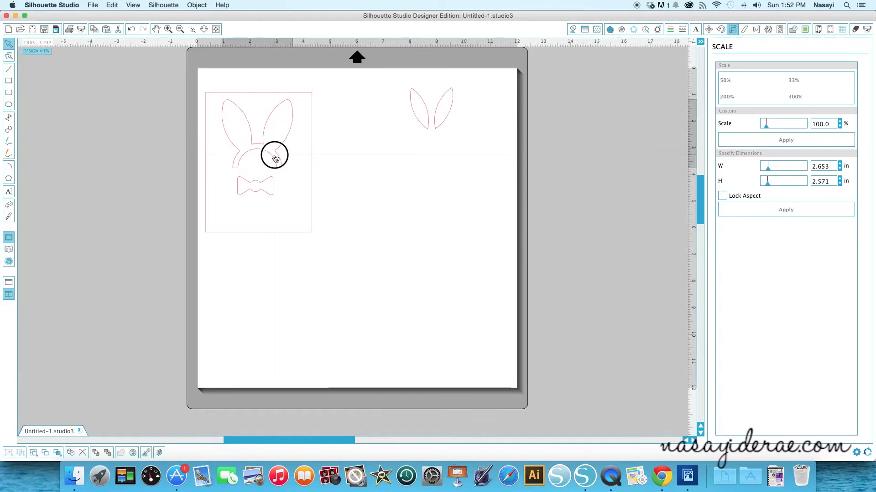
left_click(268, 181)
mouse_move(296, 211)
left_mouse_down()
mouse_move(310, 214)
mouse_move(299, 194)
mouse_move(267, 187)
left_mouse_up()
Select the bunny ears and bow tie together and open the alignment options
mouse_move(212, 80)
left_mouse_down()
mouse_move(213, 49)
mouse_move(287, 196)
left_mouse_up()
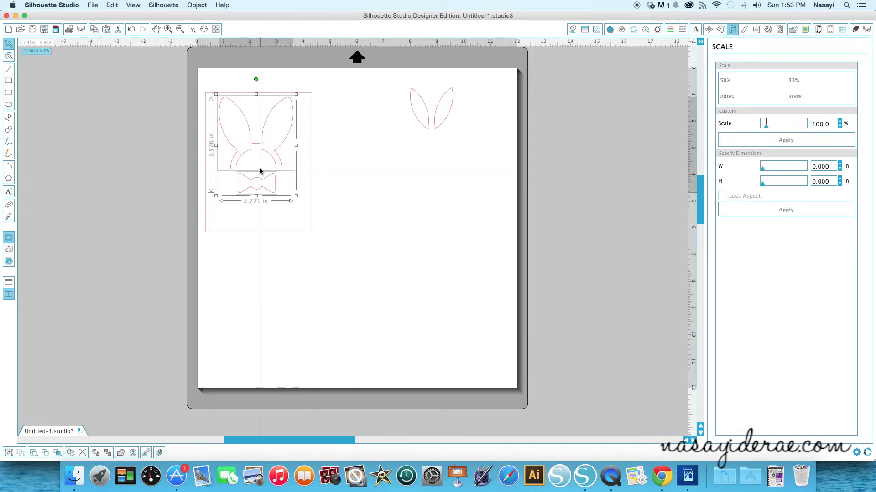
left_click(757, 30)
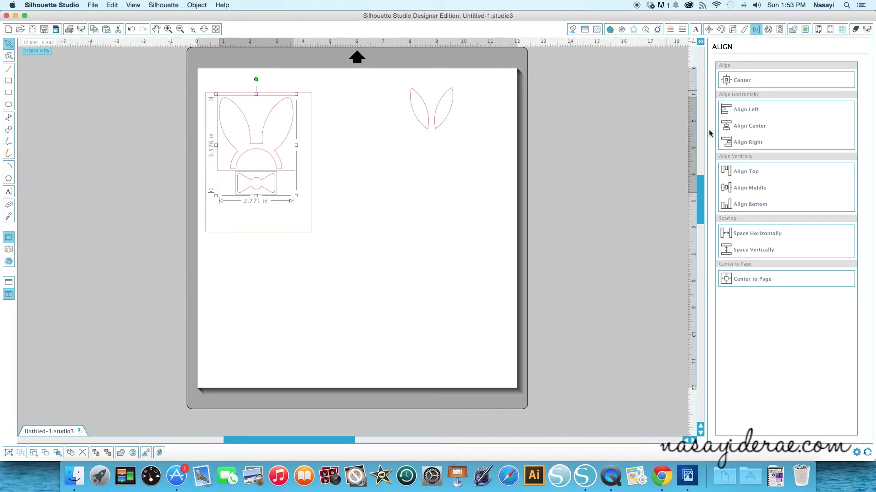
left_click(314, 283)
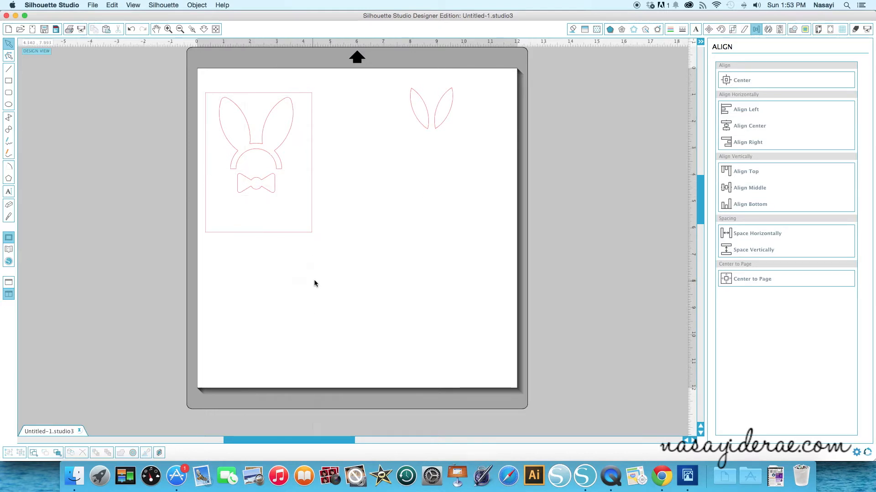
Nudge the bunny ears and the bow tie slightly downward inside the rectangle
left_click(257, 152)
key("Down")
key("Down")
key("Down")
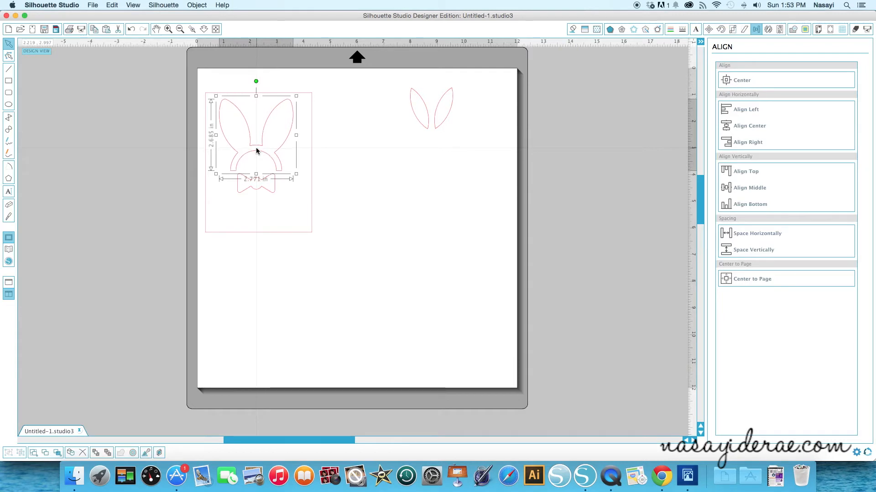
left_click(257, 191)
key("Down")
key("Down")
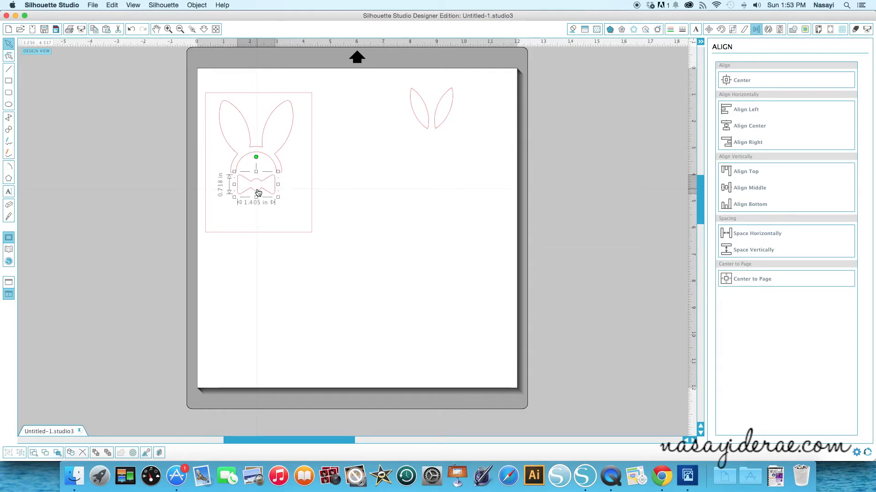
left_click(352, 190)
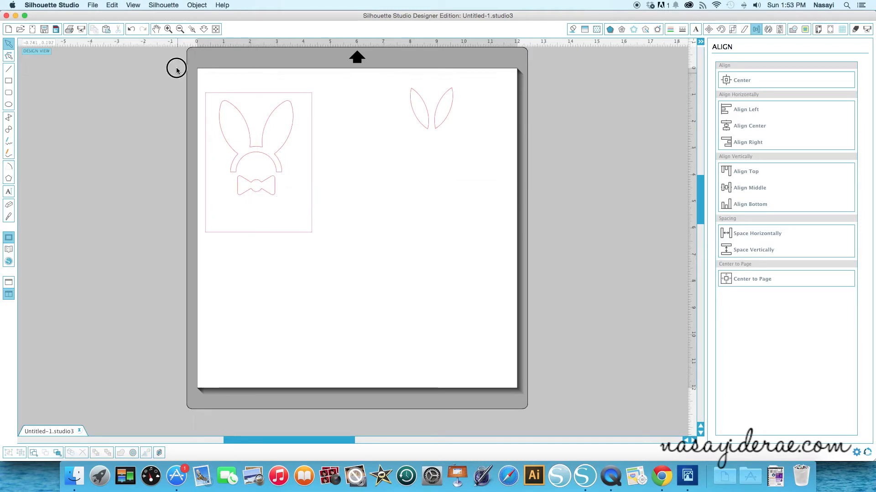
Group the rectangle, bunny ears and bow tie, and move the group slightly up toward the page's top edge
left_click_drag(176, 66, 351, 246)
right_click(286, 210)
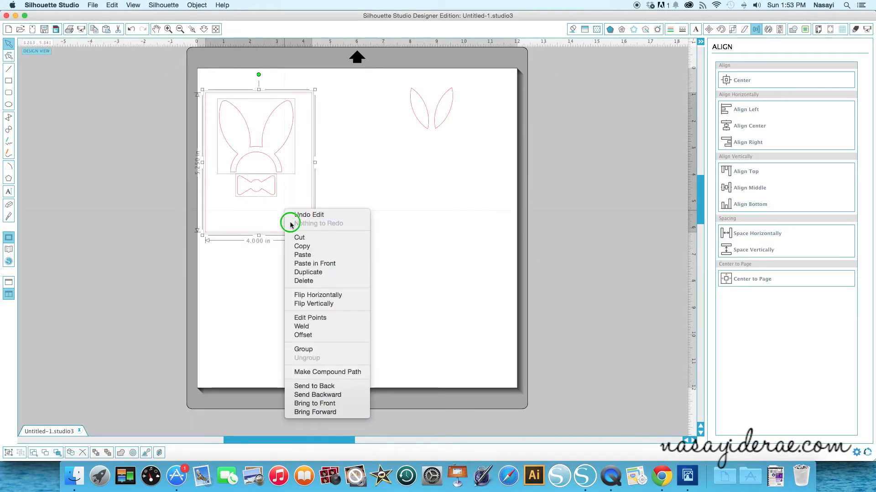
left_click(316, 352)
left_click_drag(245, 236, 247, 227)
Select both inner ear pieces and move them directly beside the grouped card rectangle
left_click(424, 129)
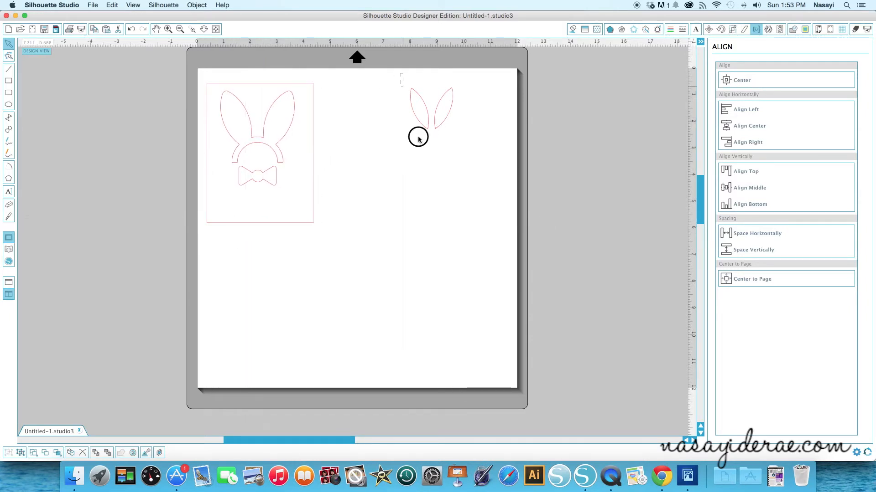
left_click_drag(434, 127, 352, 126)
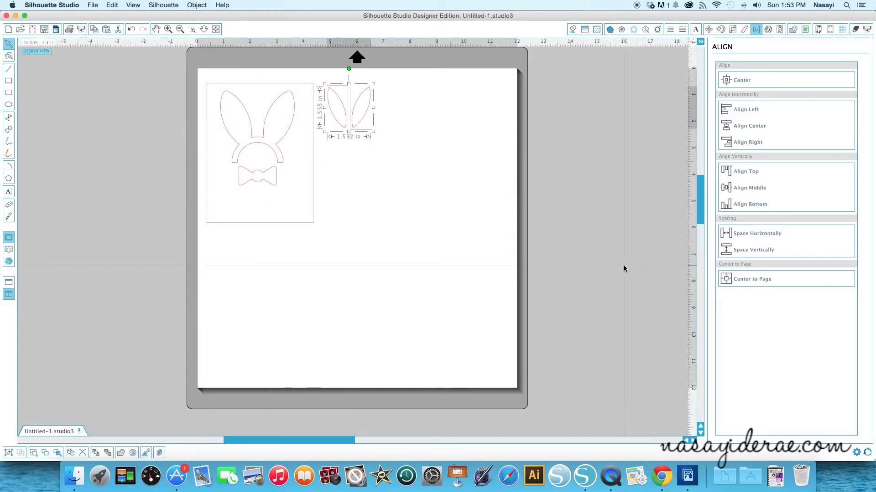